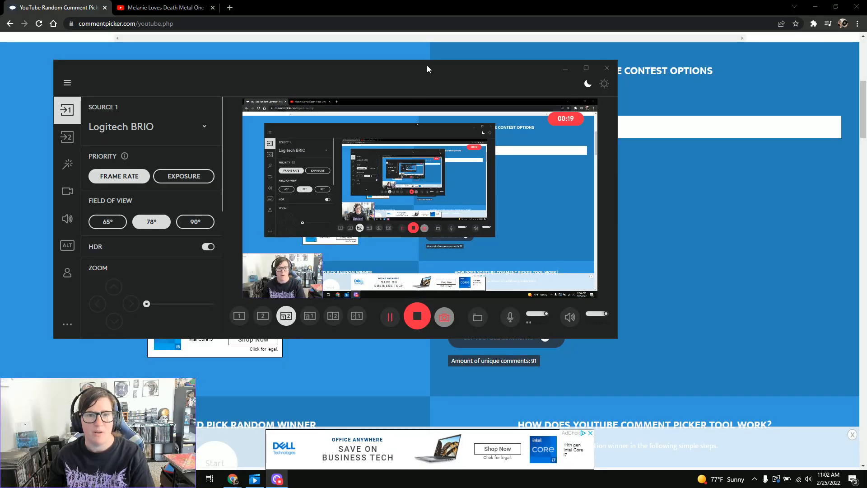
- Move the capture window aside to reveal the contest page with 91 comments loaded
{"action": "left_click_drag", "start_coordinate": [426, 67], "coordinate": [122, 93]}
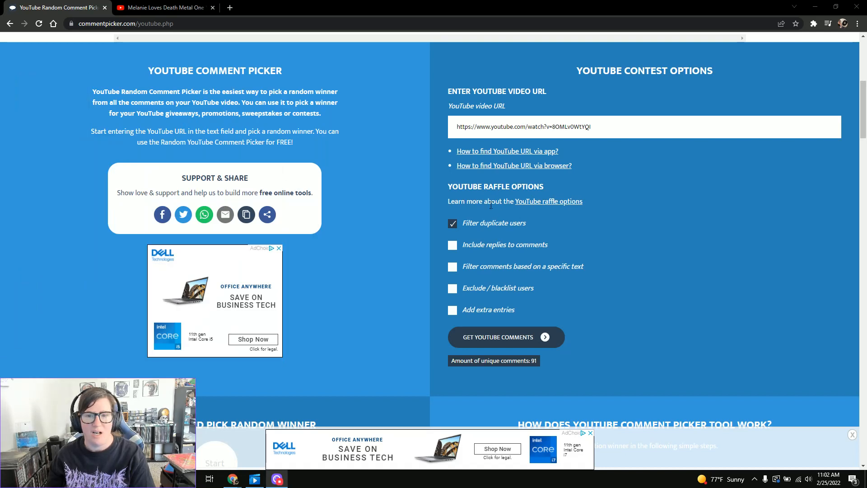
{"action": "scroll", "coordinate": [483, 201], "scroll_direction": "up", "scroll_amount": 1}
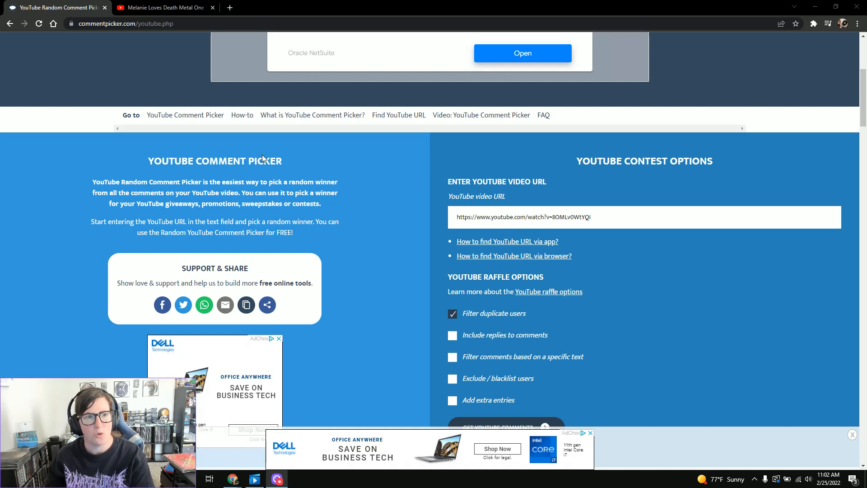
{"action": "scroll", "coordinate": [525, 265], "scroll_direction": "down", "scroll_amount": 2}
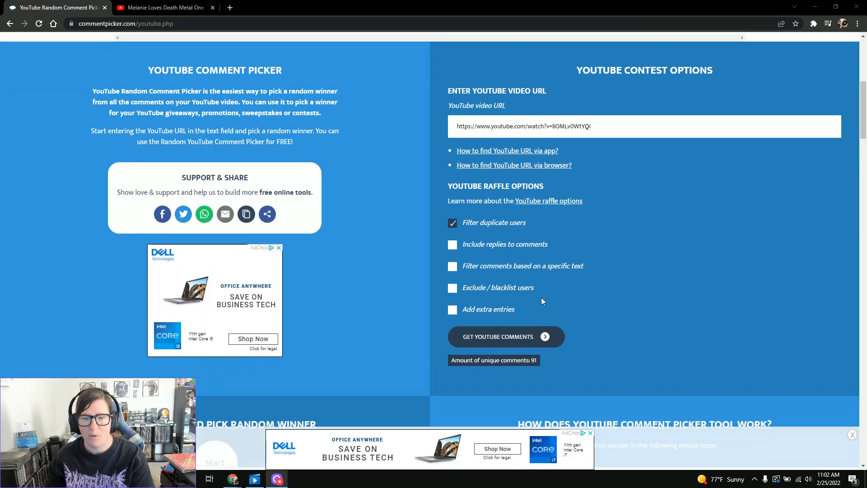
{"action": "scroll", "coordinate": [541, 298], "scroll_direction": "down", "scroll_amount": 1}
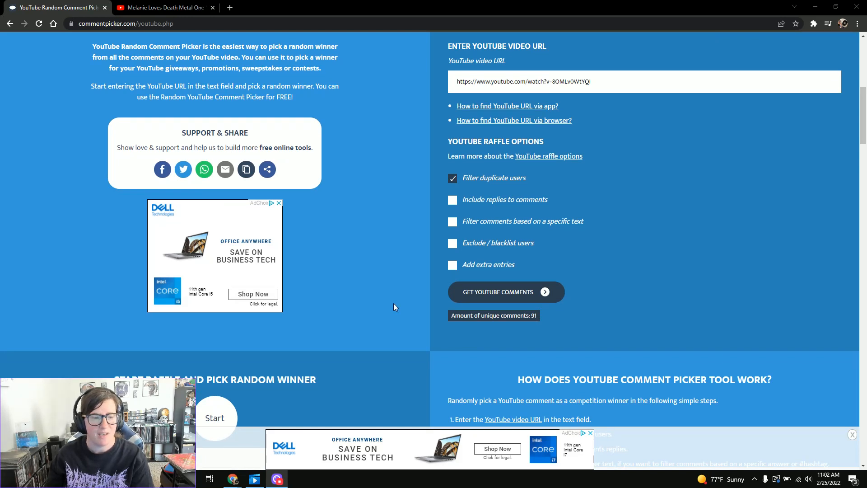
{"action": "scroll", "coordinate": [390, 308], "scroll_direction": "down", "scroll_amount": 3}
{"action": "scroll", "coordinate": [392, 308], "scroll_direction": "down", "scroll_amount": 1}
{"action": "left_click", "coordinate": [215, 191]}
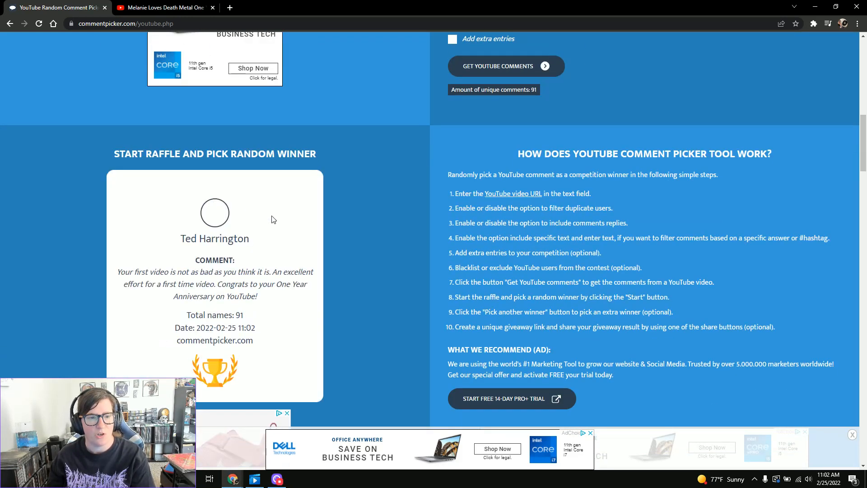